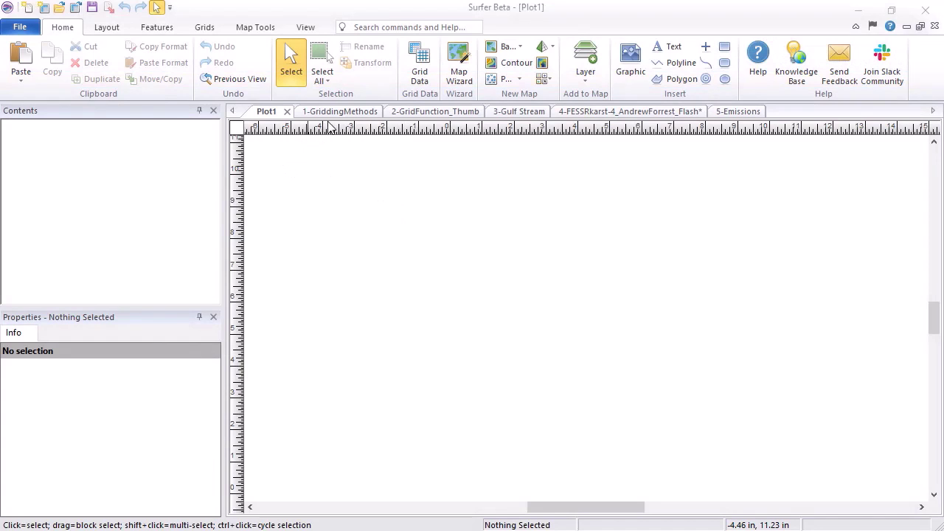
# Step: Look through the GriddingMethods, GridFunction, Ocean Surface Currents, karst and Emissions sample plots, then return to Plot1
pyautogui.click(361, 115)
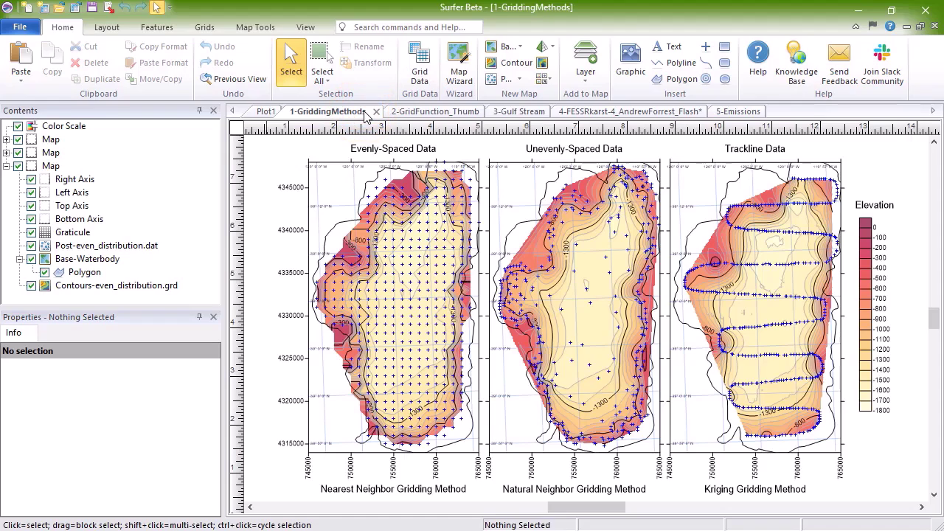
pyautogui.click(453, 115)
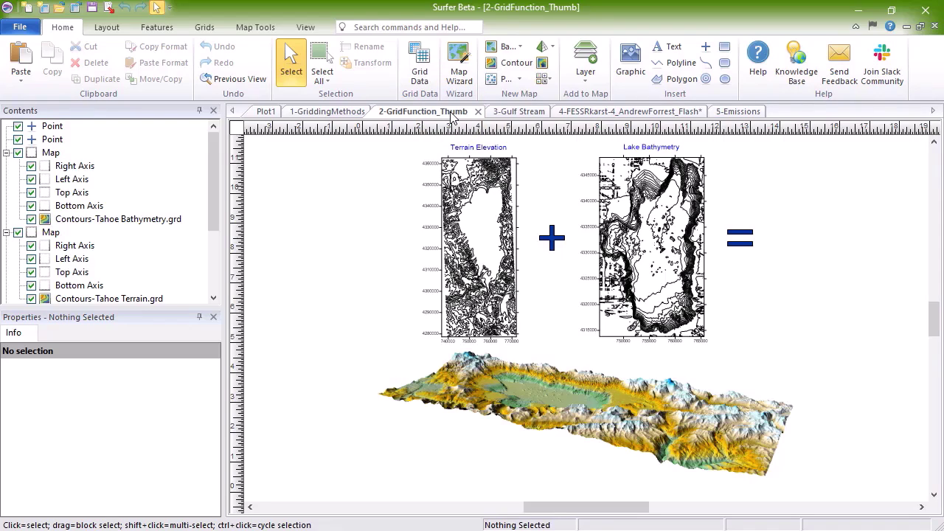
pyautogui.click(533, 112)
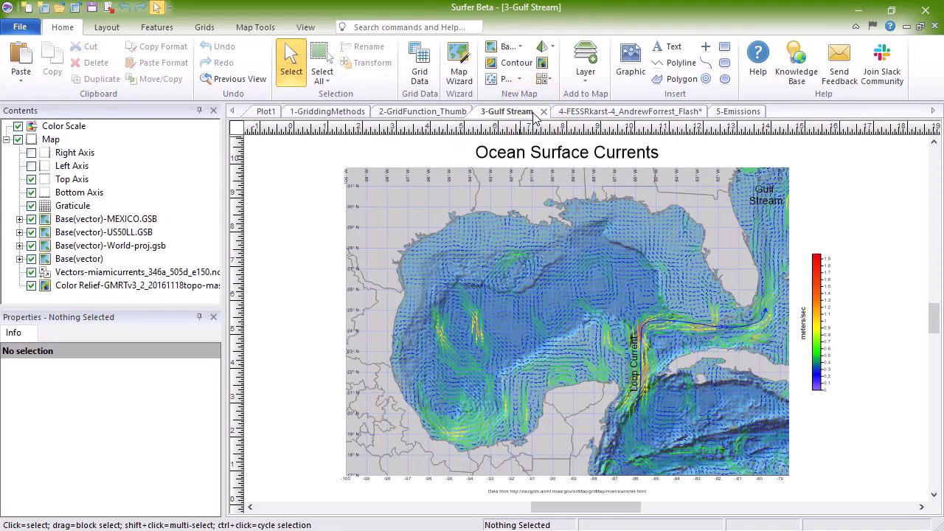
pyautogui.click(646, 112)
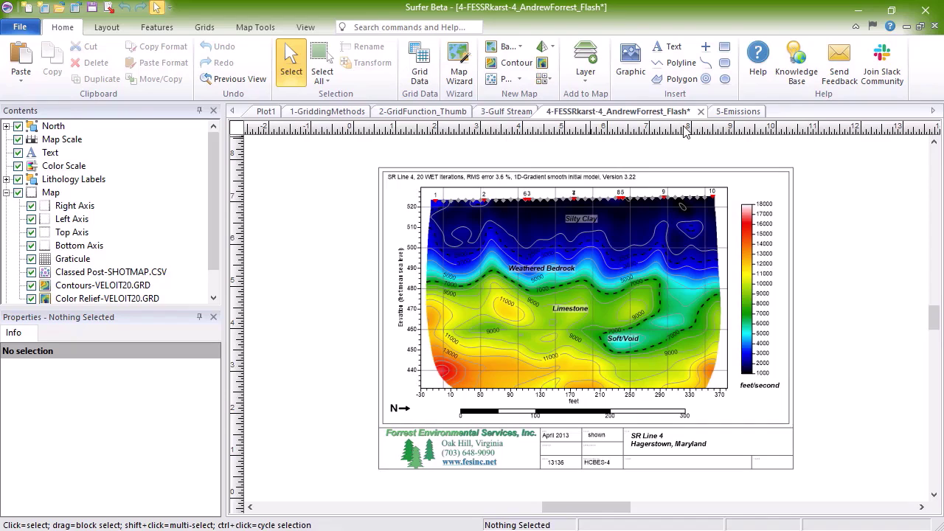
pyautogui.click(739, 115)
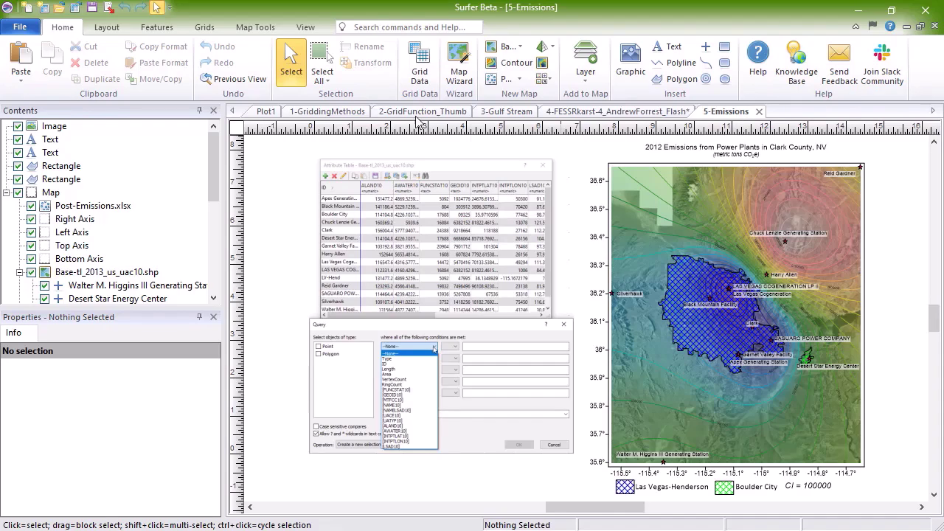
pyautogui.click(268, 115)
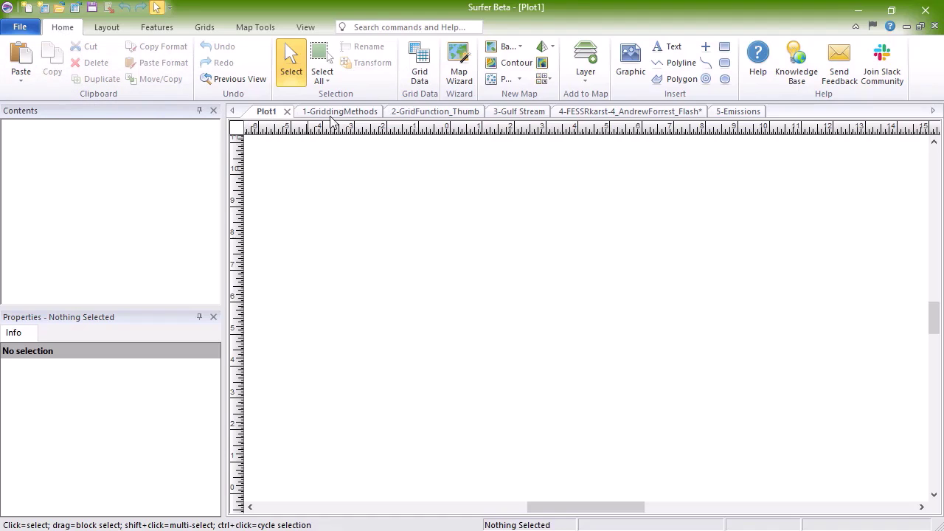
# Step: Start the Map Wizard and pick VOC_Concentration.xlsx from the Sample files list
pyautogui.click(465, 84)
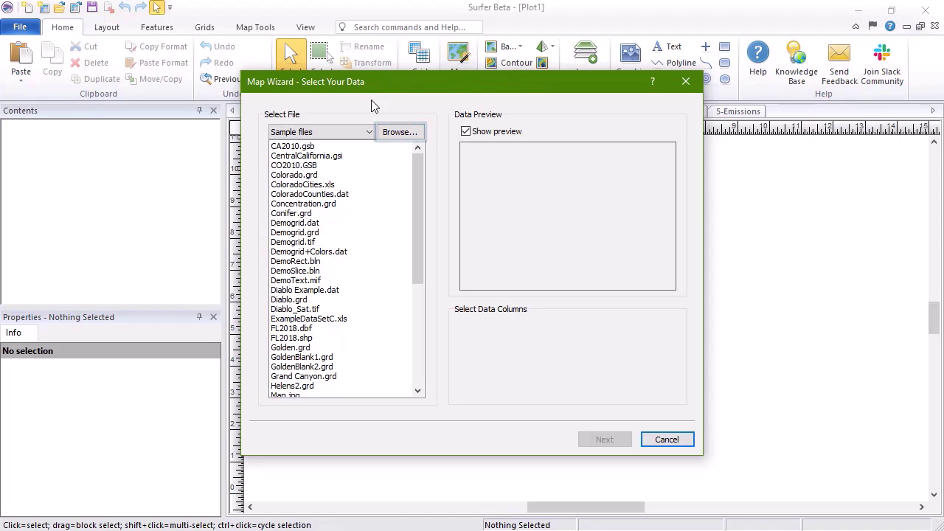
pyautogui.click(369, 133)
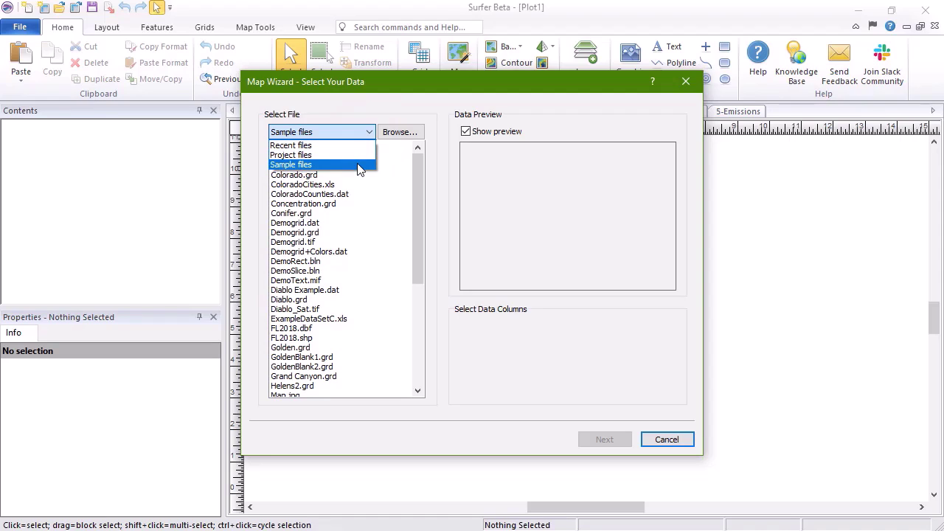
pyautogui.click(359, 165)
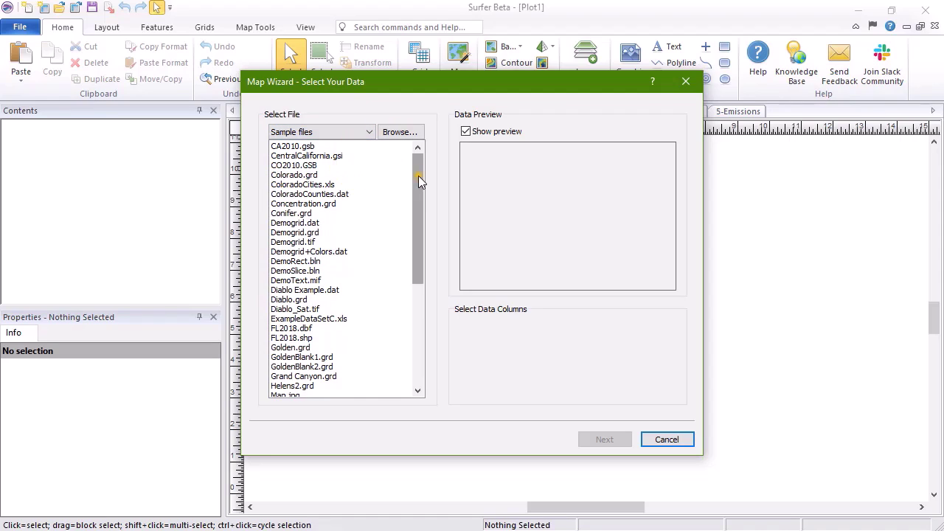
pyautogui.moveTo(419, 181); pyautogui.dragTo(413, 282)
pyautogui.click(340, 348)
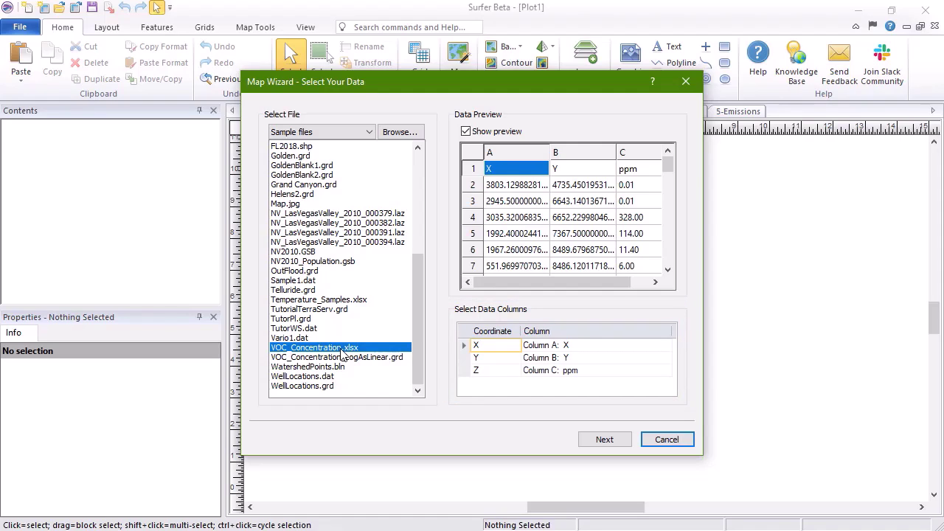
# Step: Choose Contour as the map type in the wizard
pyautogui.click(629, 440)
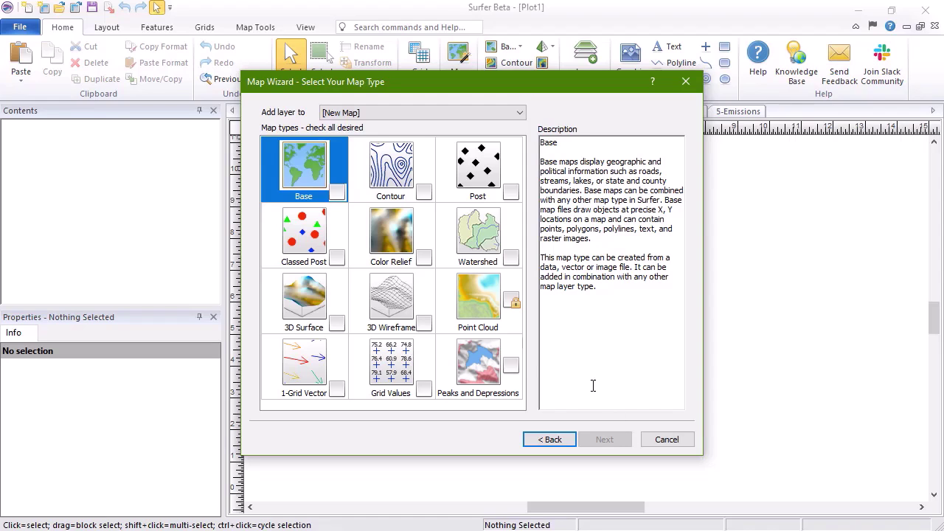
pyautogui.click(427, 193)
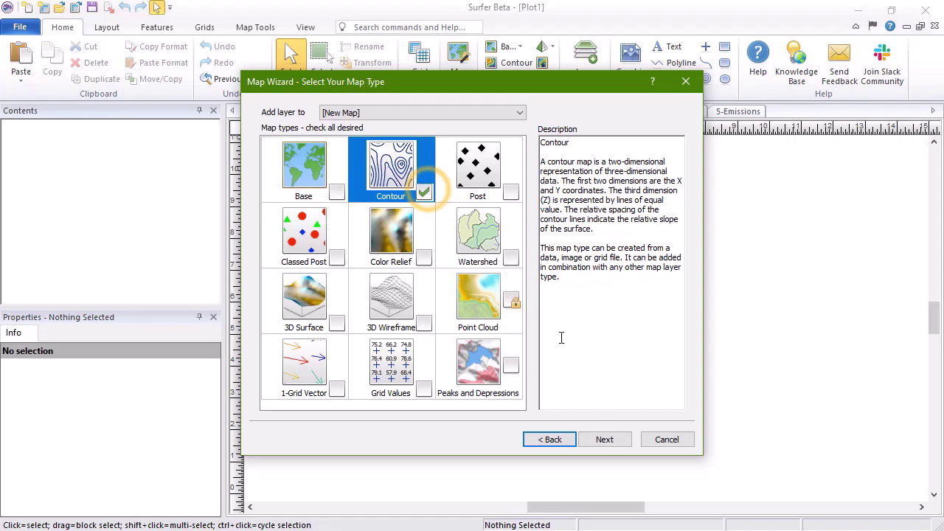
pyautogui.click(616, 446)
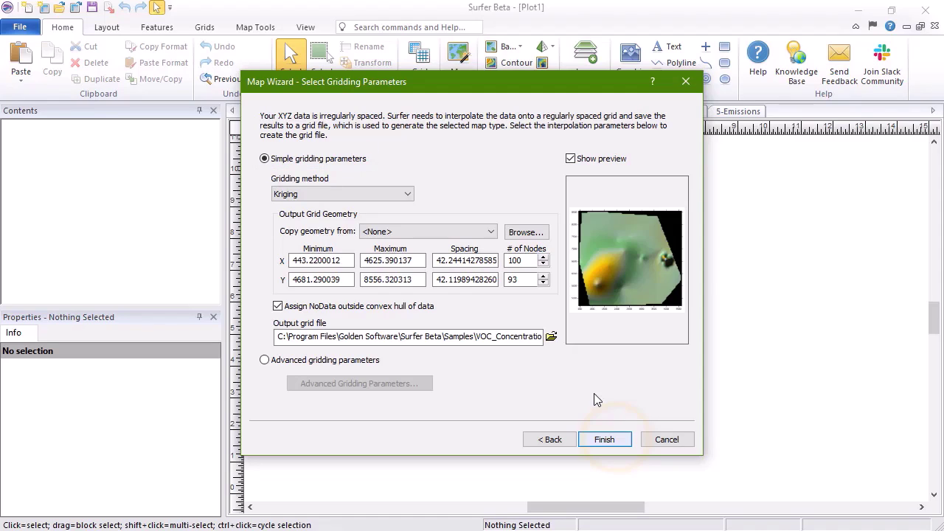
# Step: Set the X and Y grid spacing to 10 and finish the contour map
pyautogui.doubleClick(473, 261)
pyautogui.write('10')
pyautogui.press('Tab')
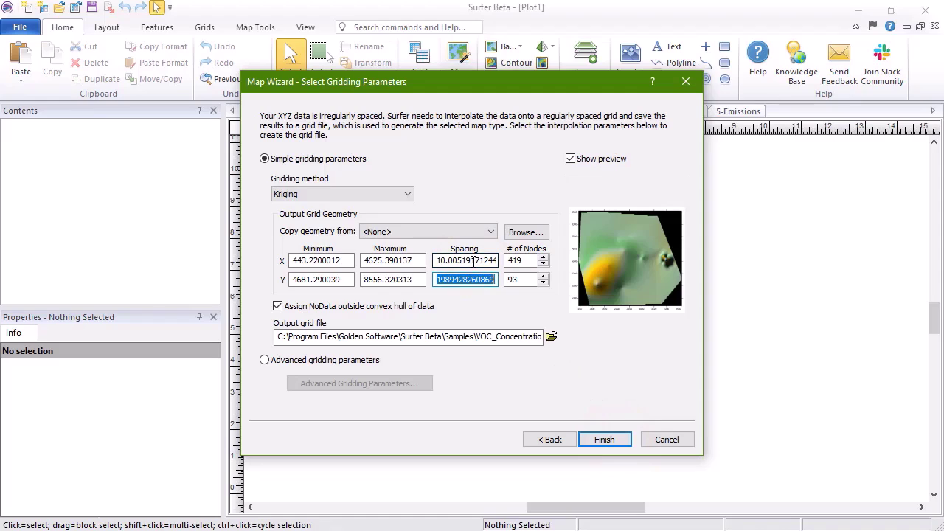
pyautogui.write('10')
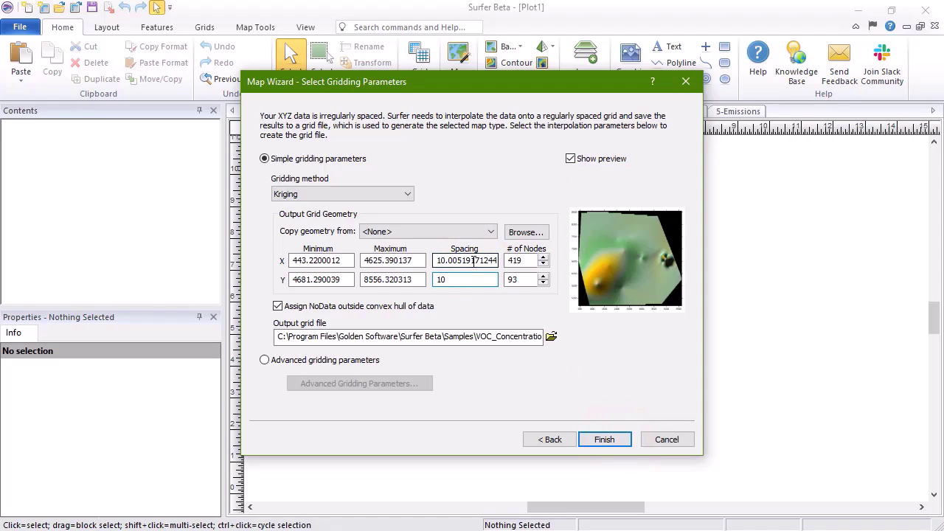
pyautogui.click(278, 307)
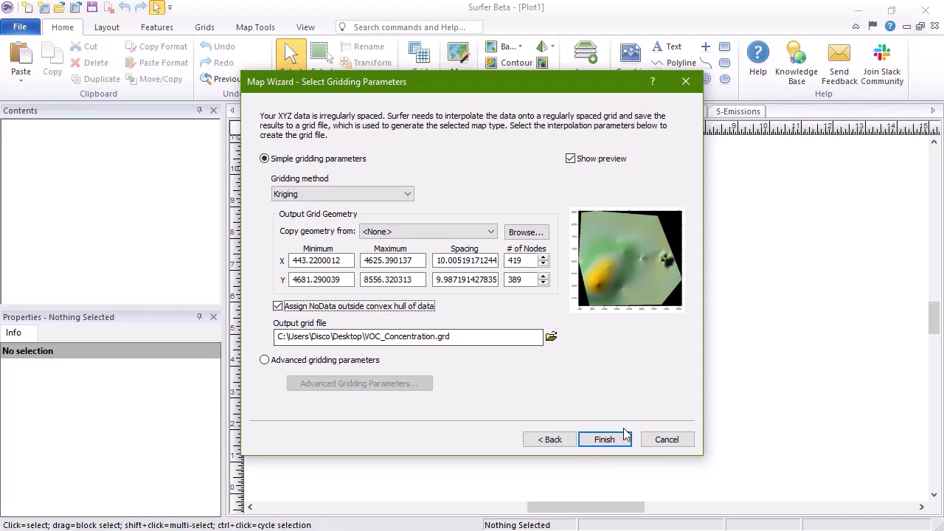
pyautogui.click(604, 440)
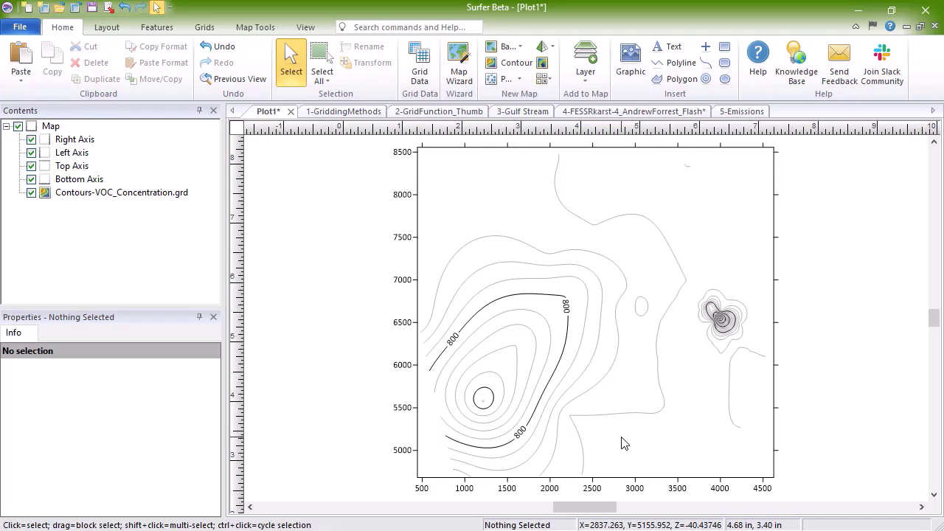
# Step: Set the contour levels to maximum 2000 and interval 100, with every fourth line major
pyautogui.click(40, 196)
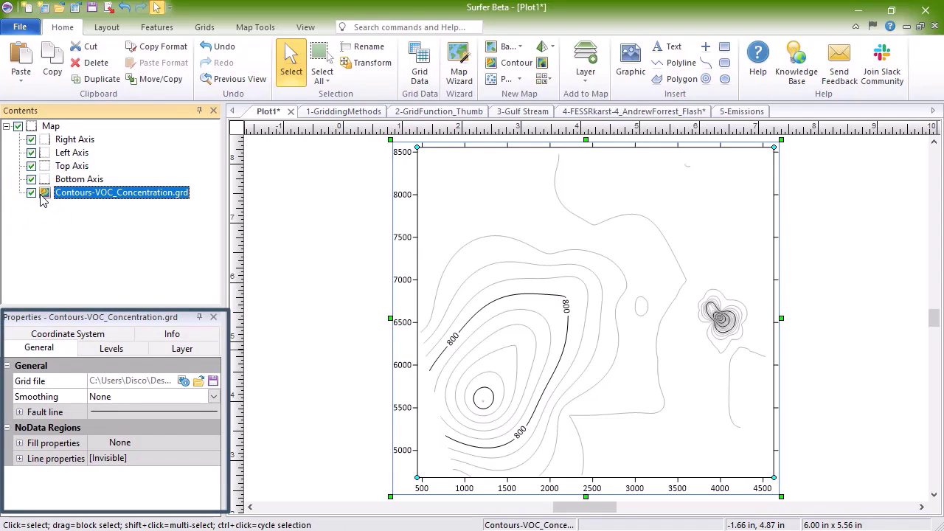
pyautogui.click(127, 348)
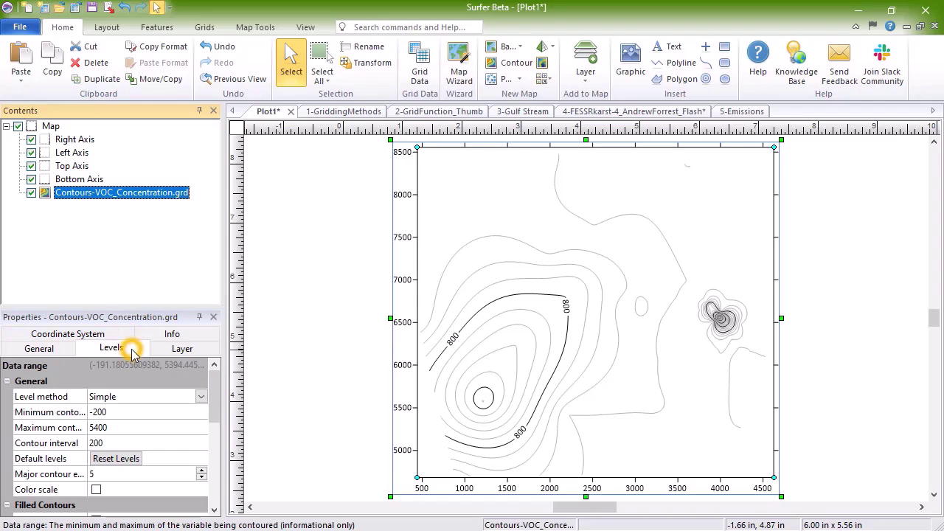
pyautogui.click(130, 427)
pyautogui.write('2000')
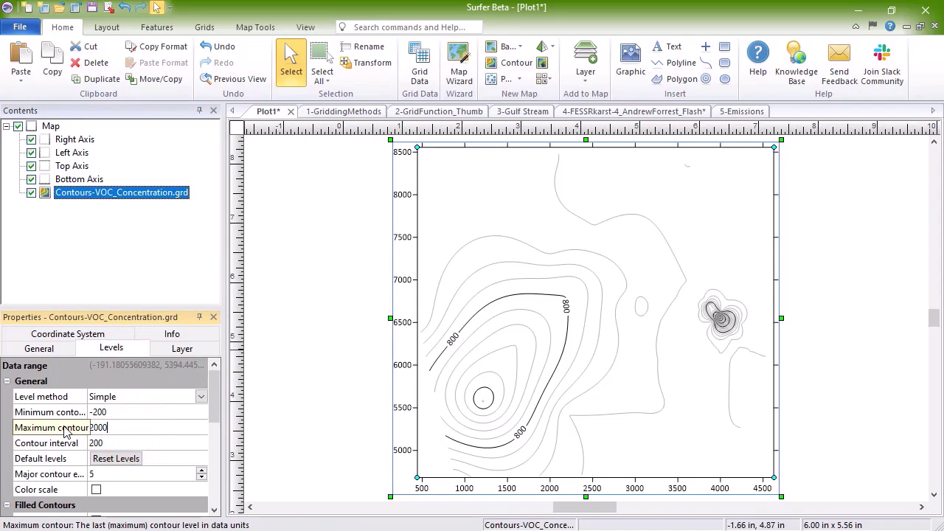
pyautogui.press('Return')
pyautogui.click(76, 444)
pyautogui.write('100')
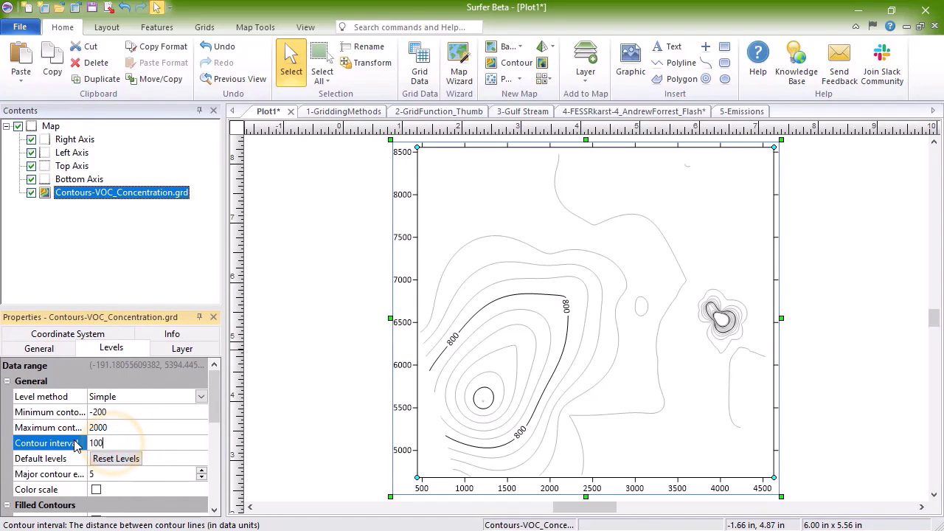
pyautogui.press('Return')
pyautogui.click(201, 477)
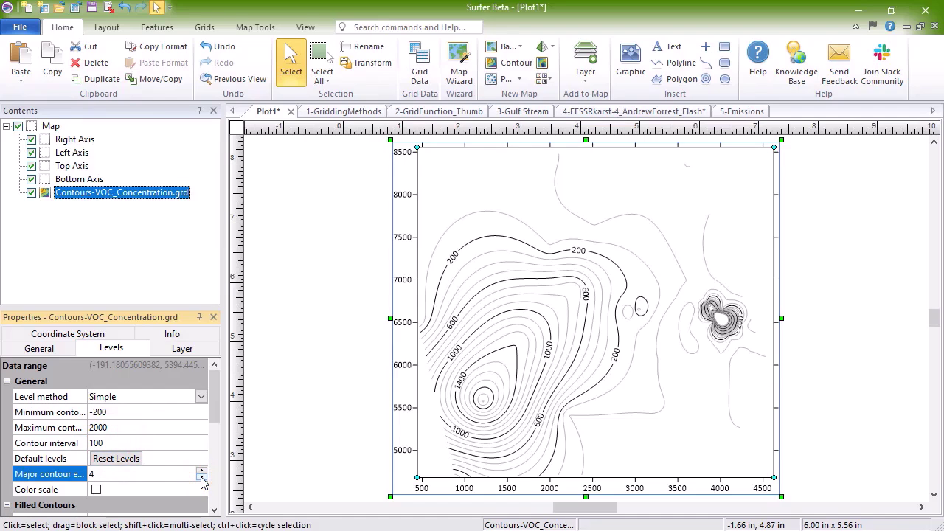
# Step: Turn on the color scale and filled contours using Rainbow4 with colormap maximum 2000
pyautogui.click(97, 490)
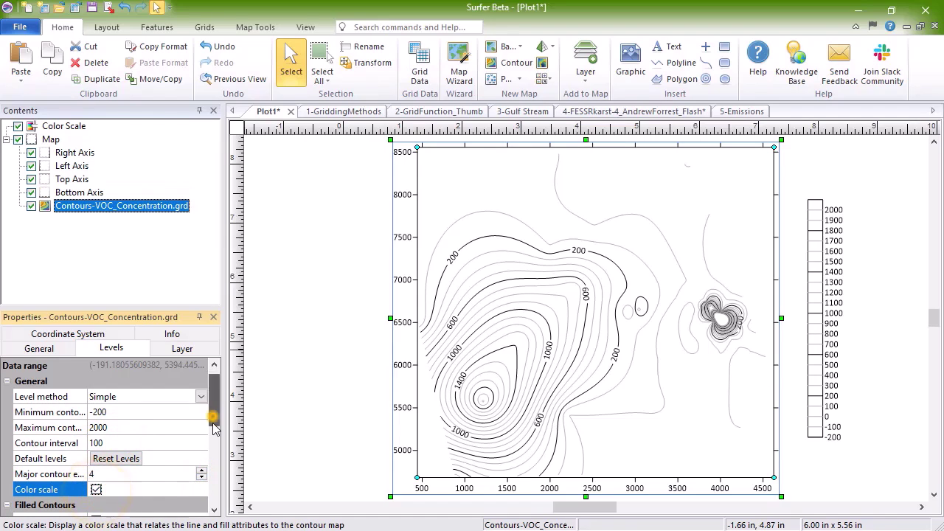
pyautogui.moveTo(215, 402); pyautogui.dragTo(215, 420)
pyautogui.click(96, 443)
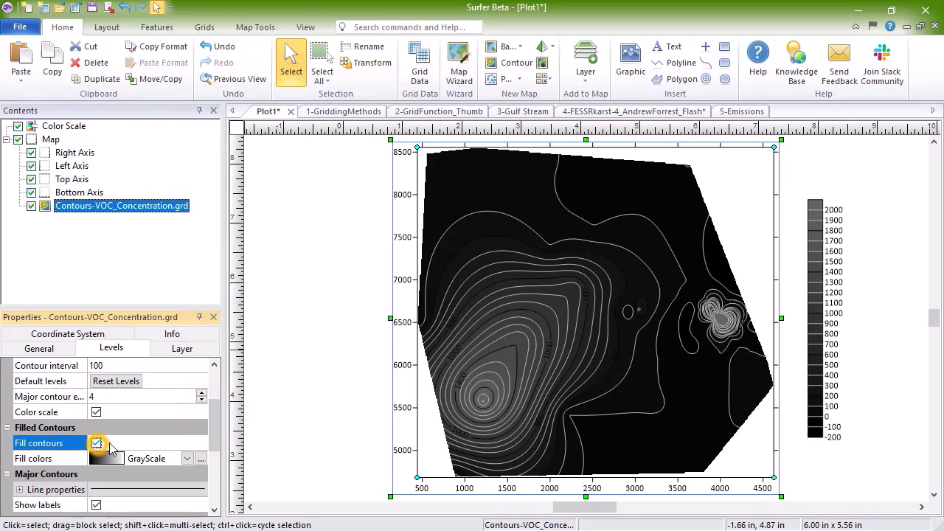
pyautogui.click(188, 458)
pyautogui.click(179, 425)
pyautogui.click(201, 459)
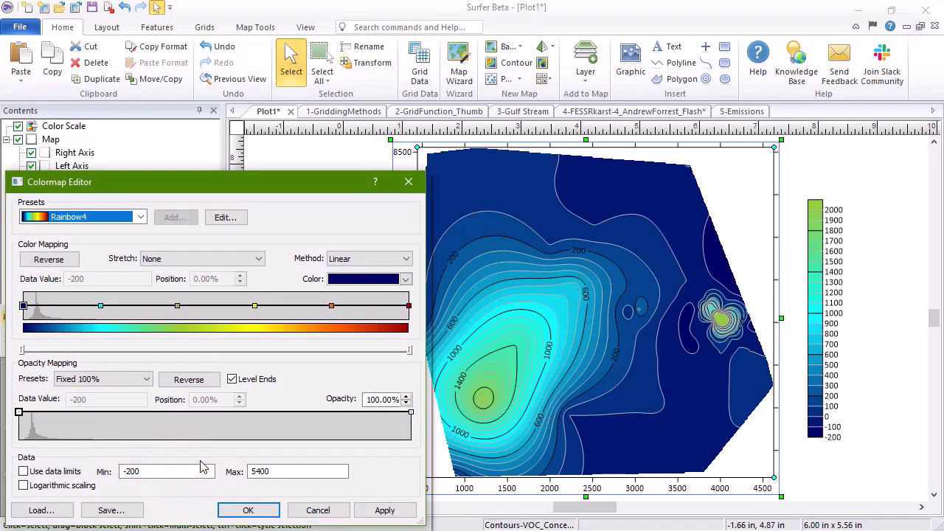
pyautogui.doubleClick(255, 471)
pyautogui.write('2000')
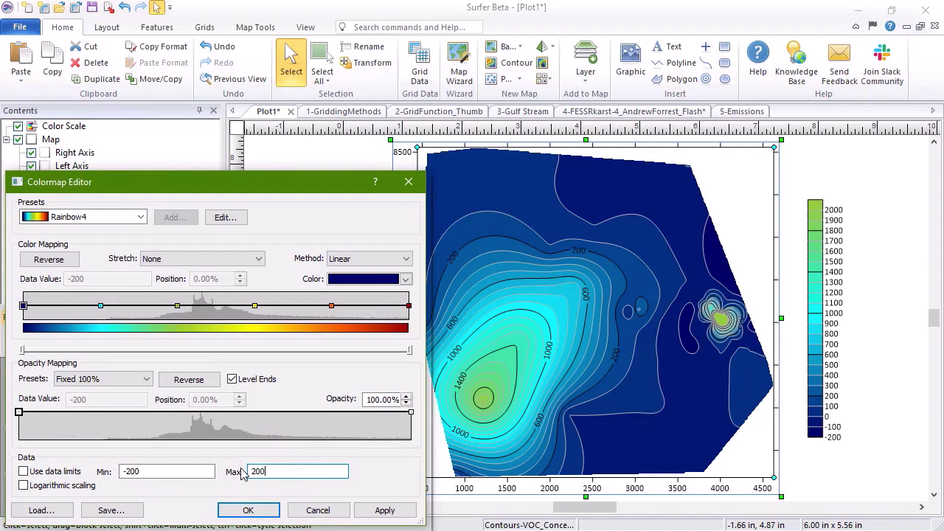
pyautogui.click(248, 510)
pyautogui.moveTo(214, 427); pyautogui.dragTo(211, 498)
# Step: Add a 'ppm' suffix to contour labels, enable Orient labels uphill and Curve labels
pyautogui.click(20, 428)
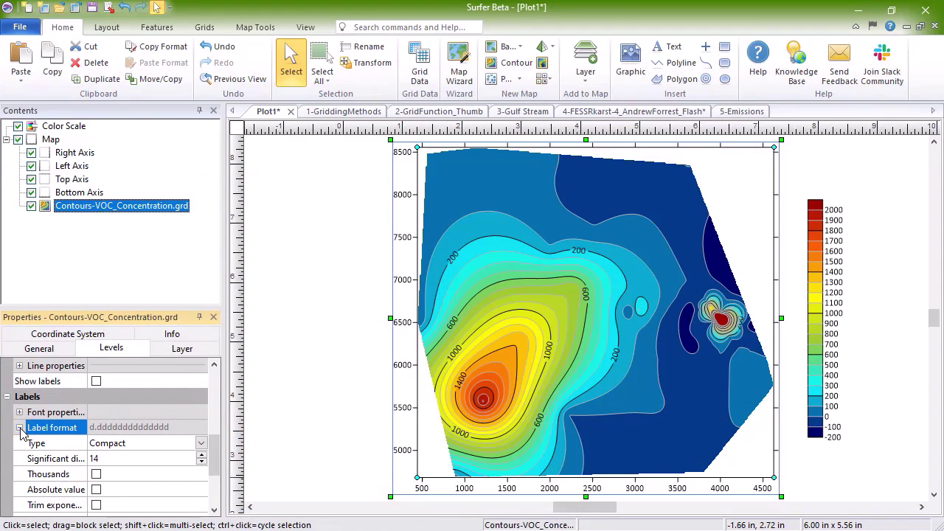
pyautogui.moveTo(211, 455); pyautogui.dragTo(211, 472)
pyautogui.click(105, 478)
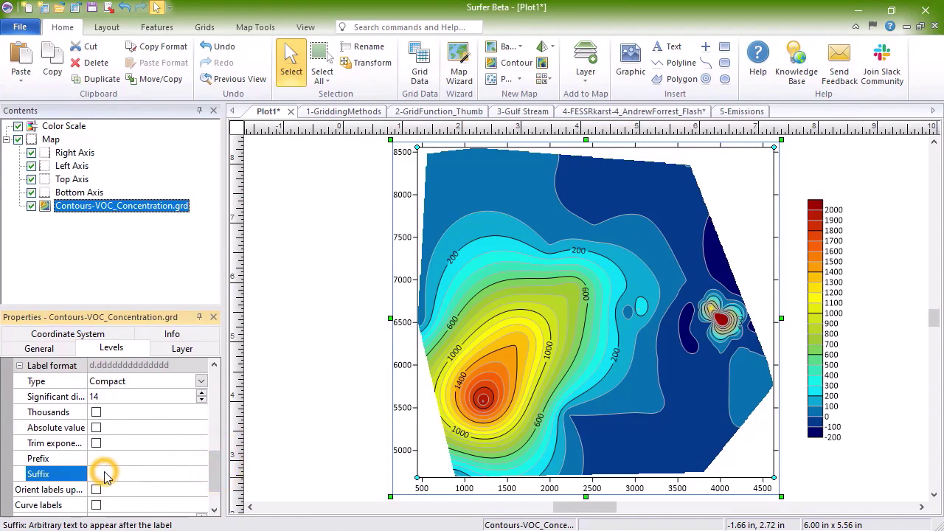
pyautogui.write('ppm')
pyautogui.press('Return')
pyautogui.click(96, 490)
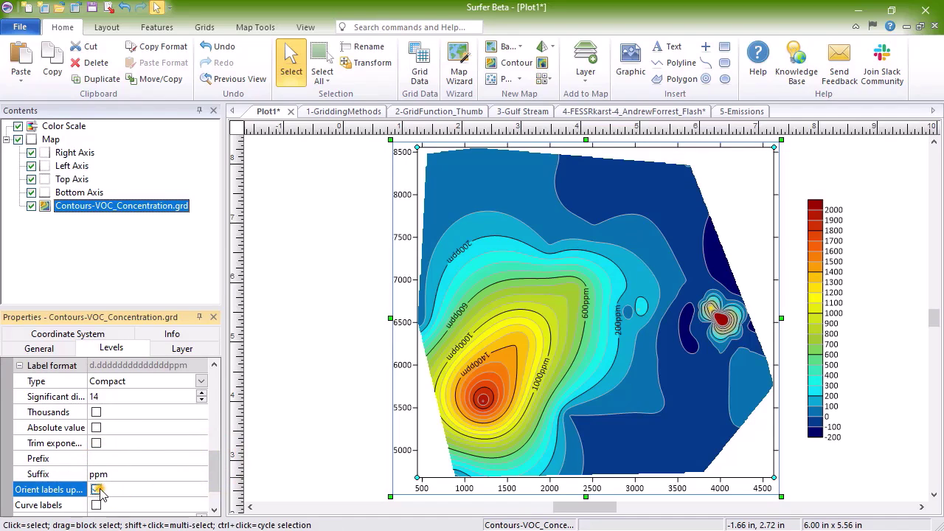
pyautogui.click(97, 505)
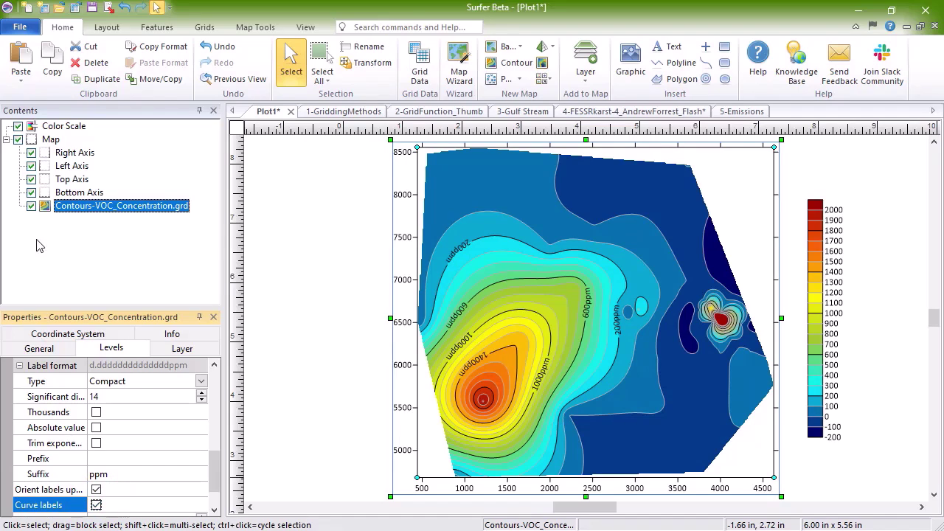
pyautogui.click(34, 142)
# Step: Crop the map limits by pulling the upper-right corner inward, then enlarge the map
pyautogui.click(256, 27)
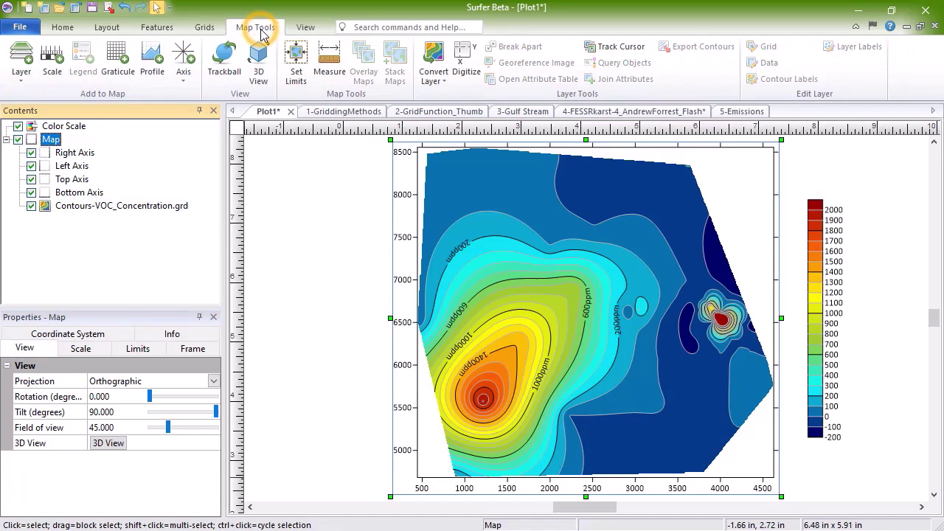
pyautogui.click(297, 78)
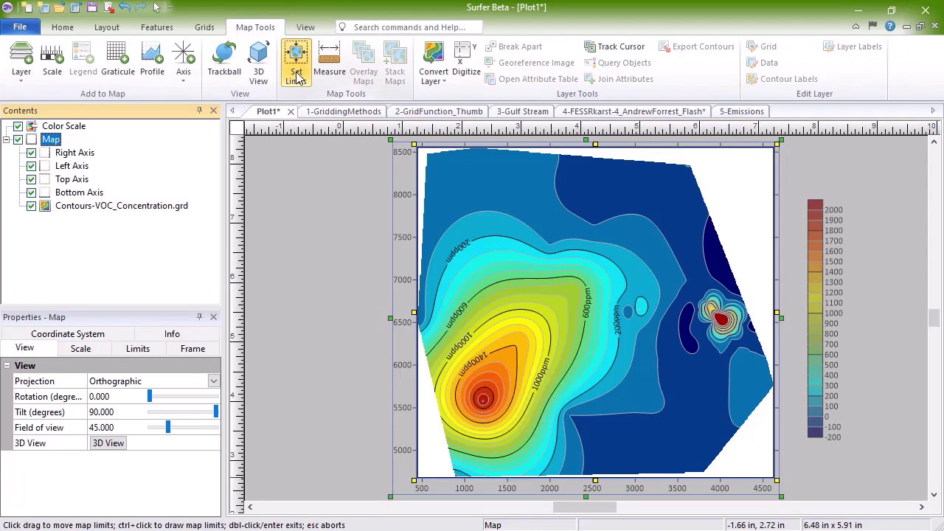
pyautogui.moveTo(776, 143); pyautogui.dragTo(707, 220)
pyautogui.doubleClick(706, 223)
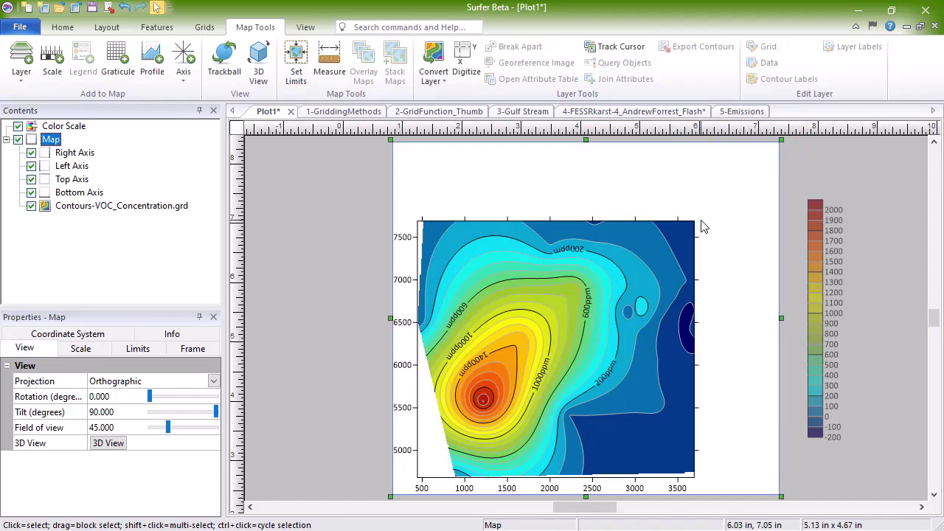
pyautogui.click(809, 181)
pyautogui.click(670, 240)
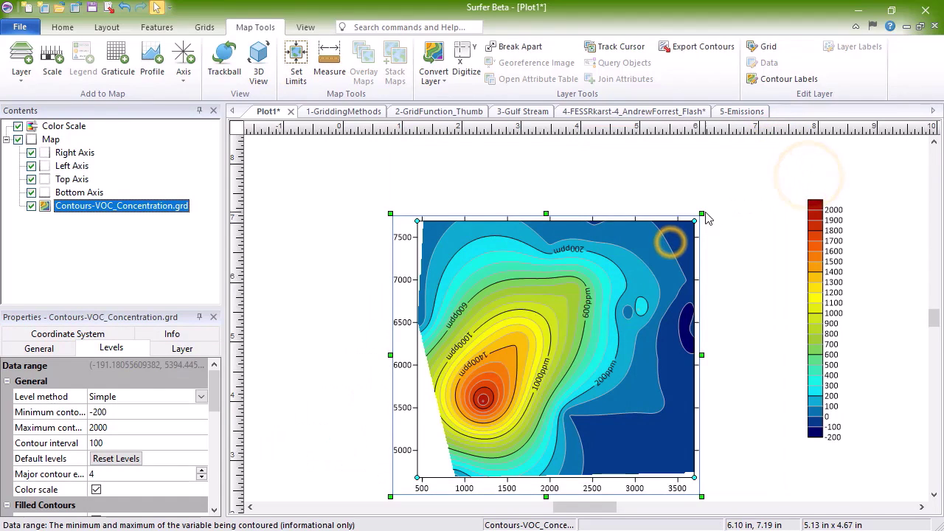
pyautogui.moveTo(701, 214); pyautogui.dragTo(805, 141)
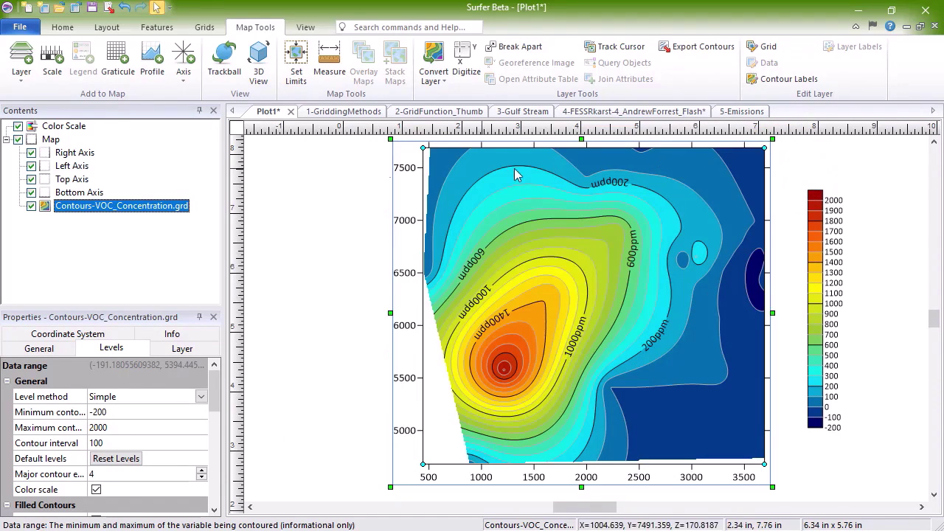
# Step: Set the map's scaling ratio to 1:600
pyautogui.click(50, 139)
pyautogui.click(81, 348)
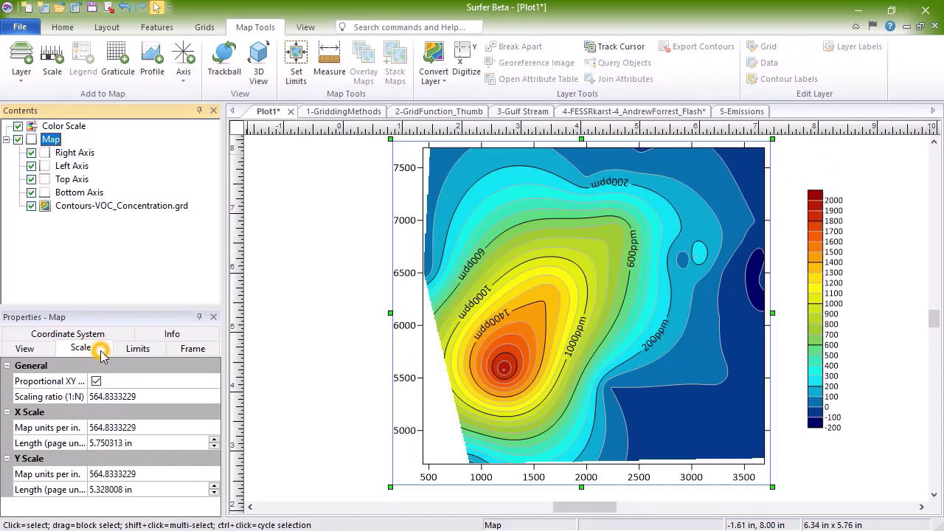
pyautogui.click(150, 397)
pyautogui.write('600')
pyautogui.press('Return')
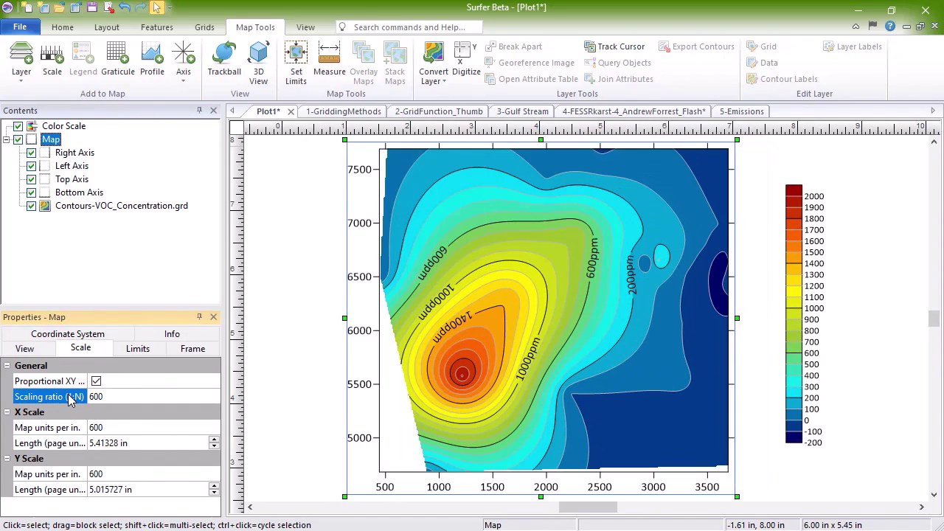
# Step: Title the colour scale 'VOC Concentration (ppm)'
pyautogui.click(32, 132)
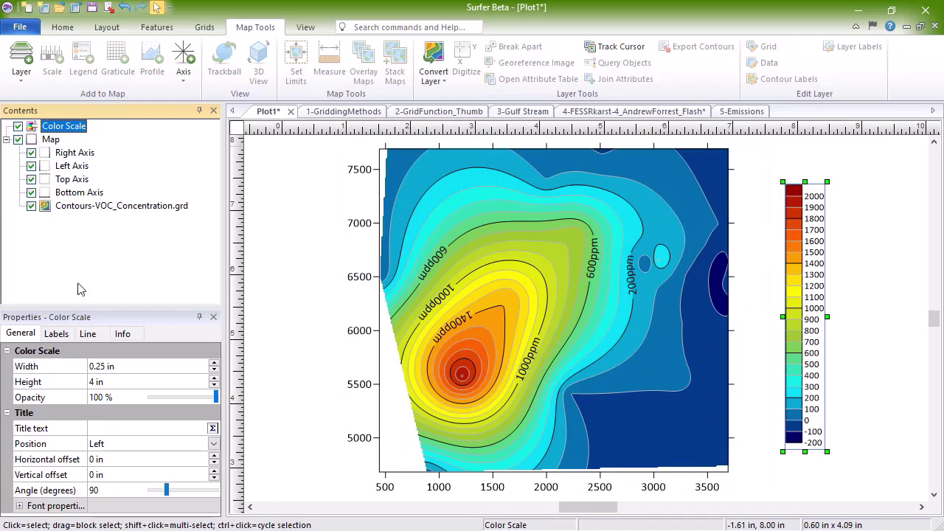
pyautogui.click(103, 429)
pyautogui.write('VOC Conce')
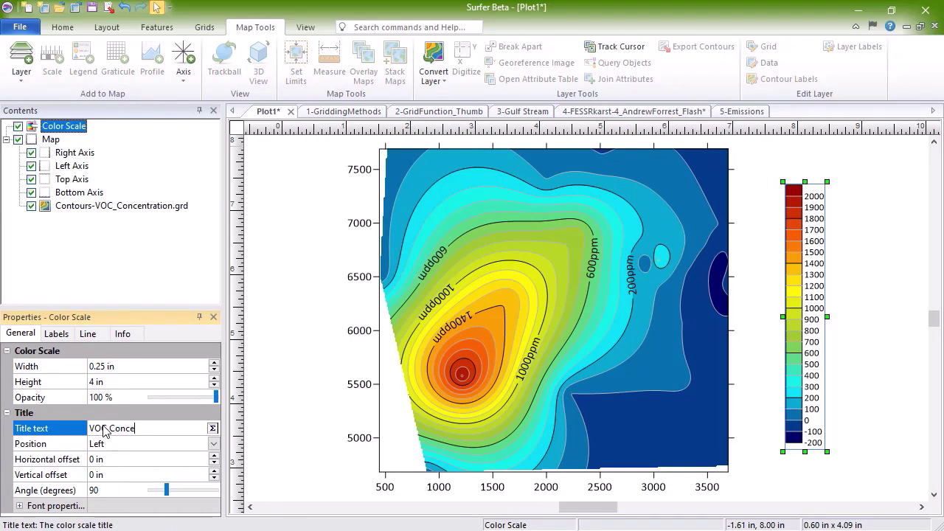
pyautogui.write('ntration (ppm)')
pyautogui.press('Return')
# Step: Add a map scale bar to the map via Map Tools > Scale
pyautogui.click(31, 144)
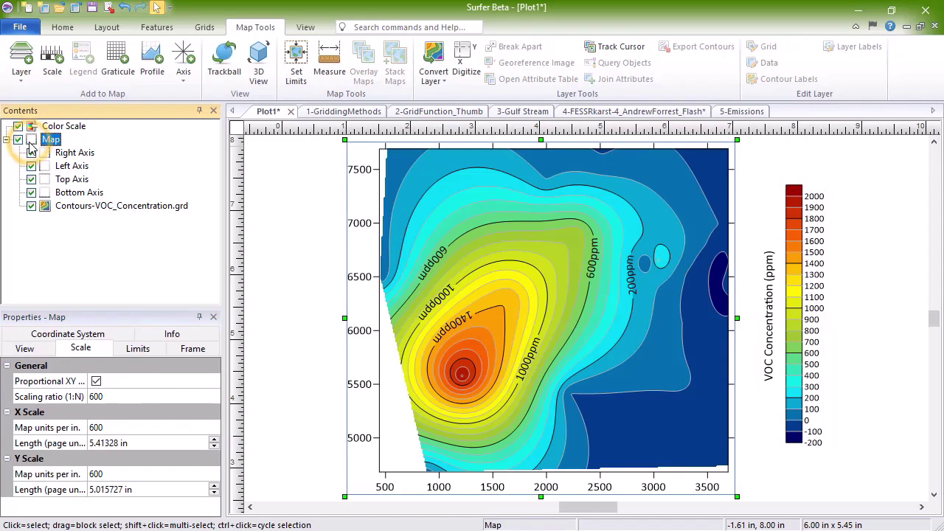
pyautogui.click(264, 27)
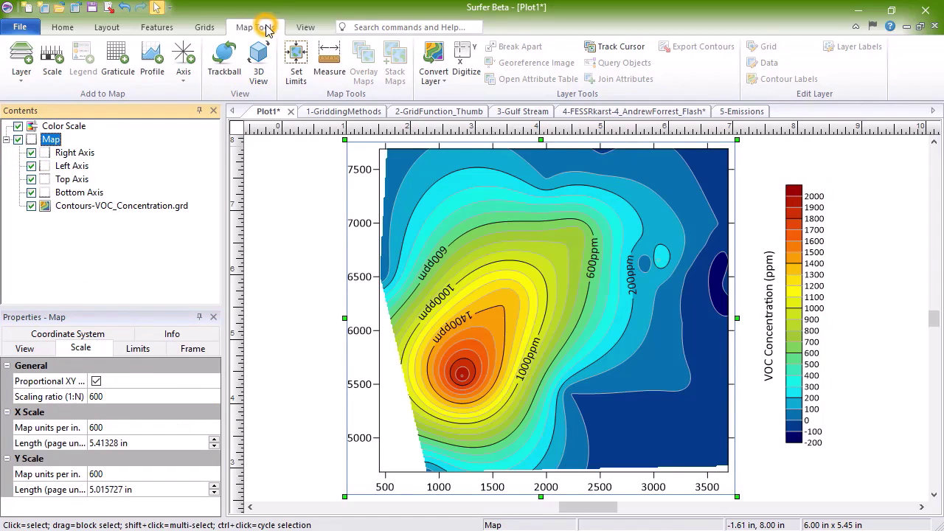
pyautogui.click(54, 69)
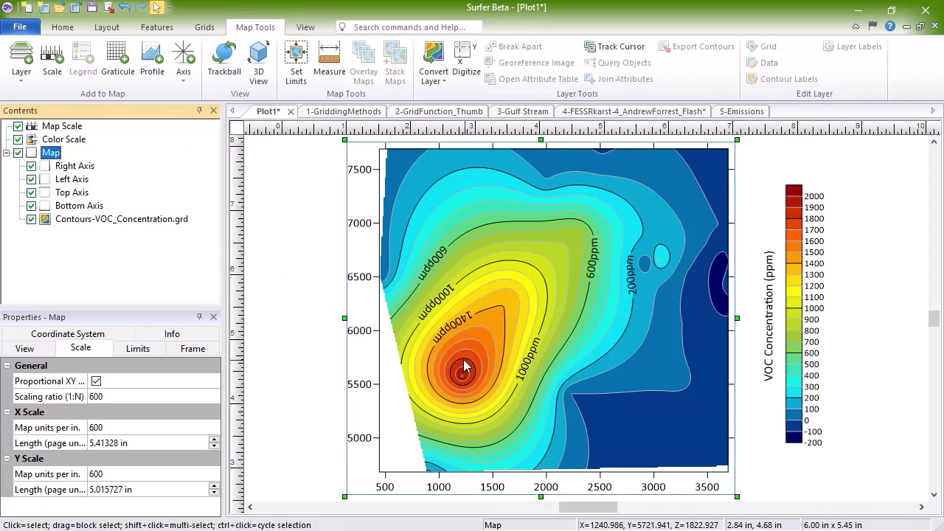
# Step: Add a graticule and set its longitude and latitude label locations to None
pyautogui.click(259, 28)
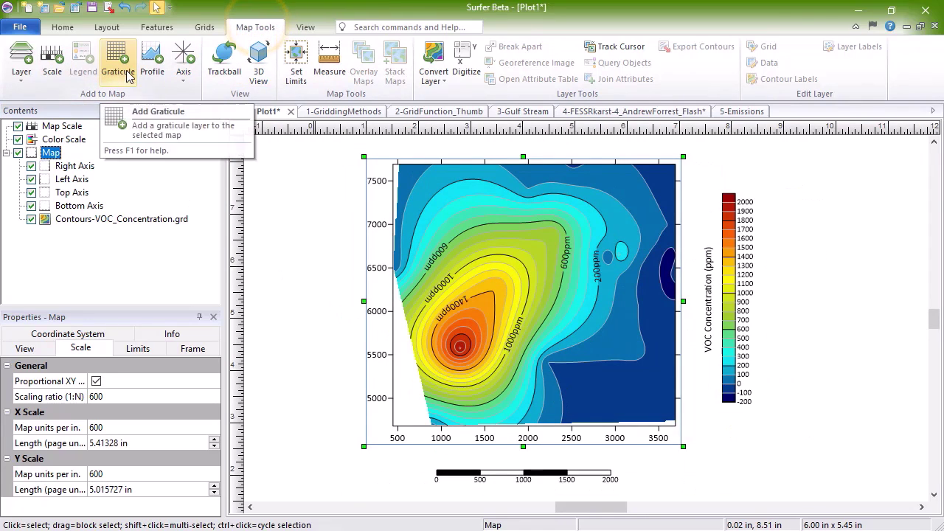
pyautogui.click(127, 73)
pyautogui.click(46, 220)
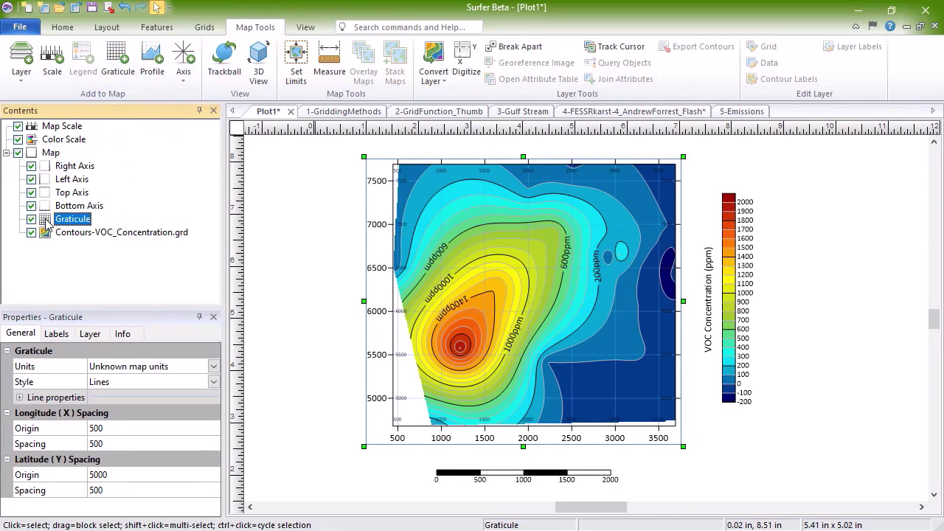
pyautogui.click(56, 334)
pyautogui.click(205, 367)
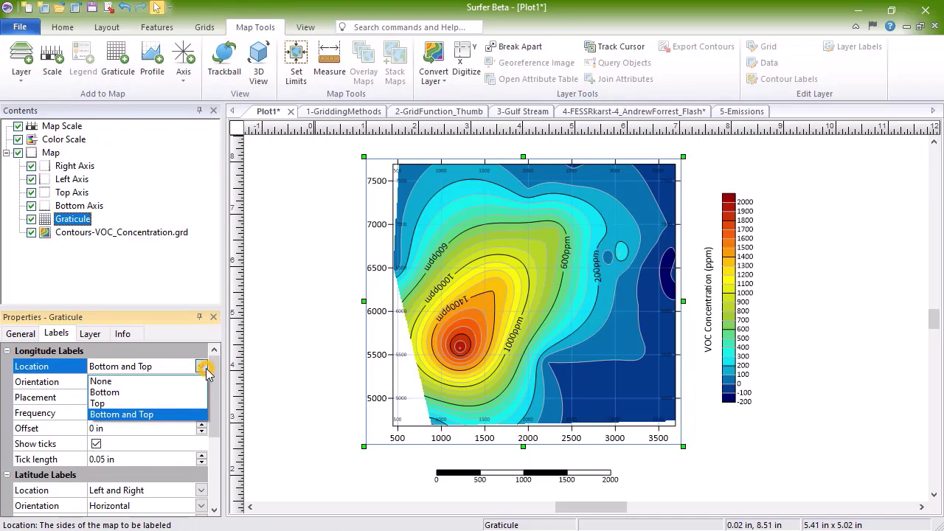
pyautogui.click(197, 382)
pyautogui.click(201, 491)
pyautogui.click(199, 439)
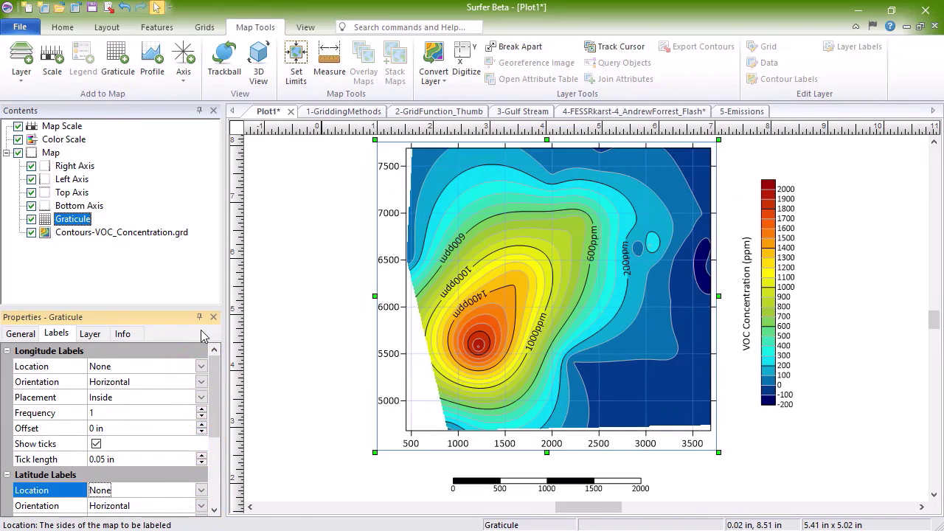
# Step: Deselect the graticule and select the whole map again
pyautogui.click(279, 311)
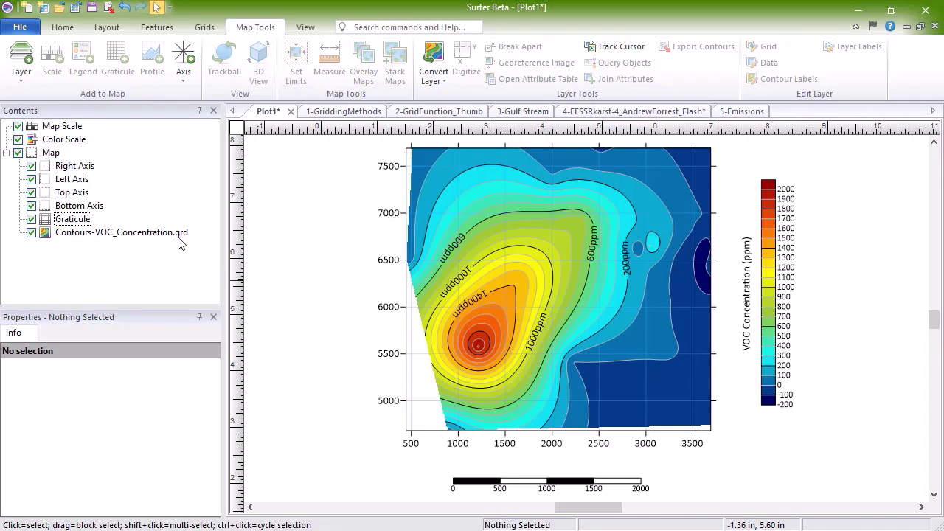
pyautogui.click(45, 153)
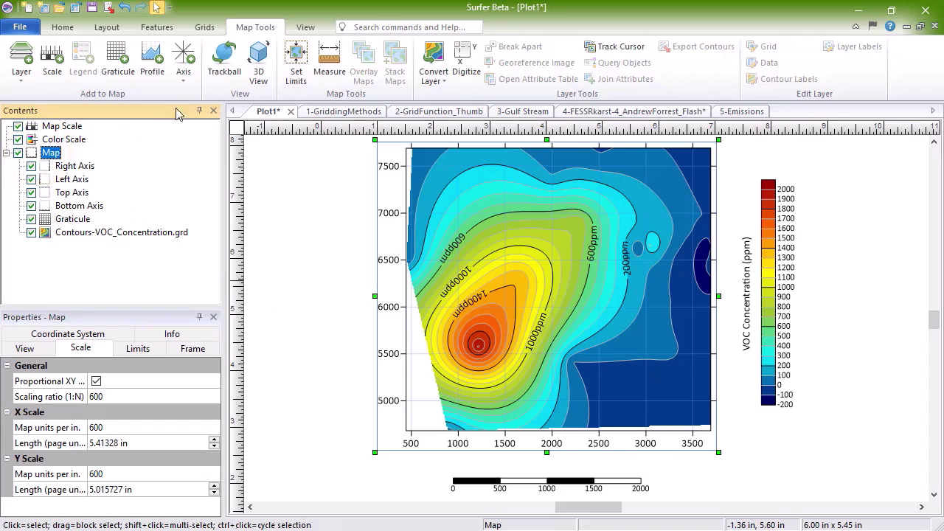
pyautogui.click(246, 29)
# Step: Open the map in 3D View, then tilt and rotate the surface to face the peak
pyautogui.click(260, 72)
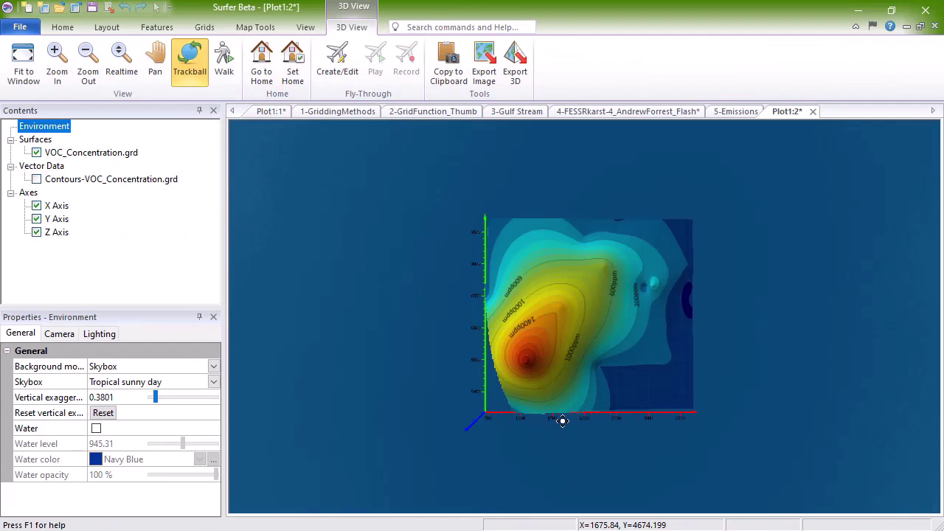
pyautogui.moveTo(563, 420); pyautogui.dragTo(555, 162)
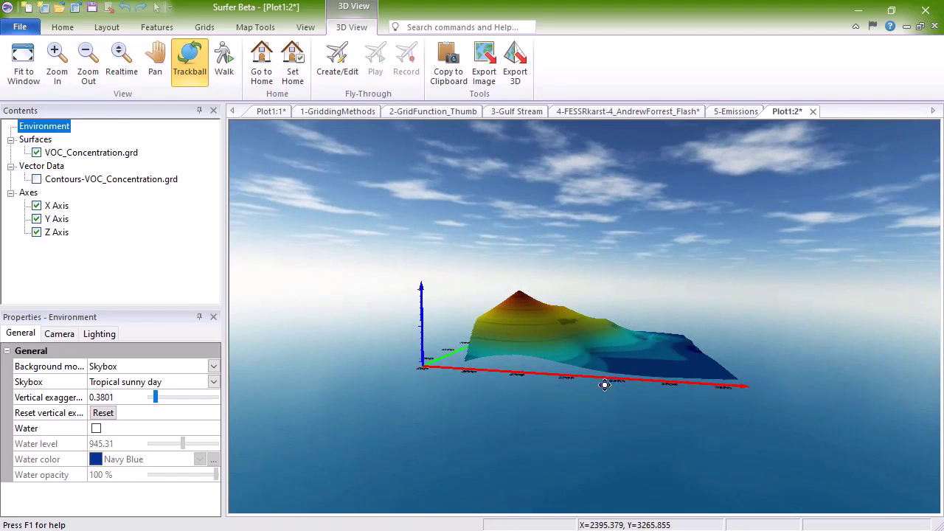
pyautogui.moveTo(717, 372); pyautogui.dragTo(266, 346)
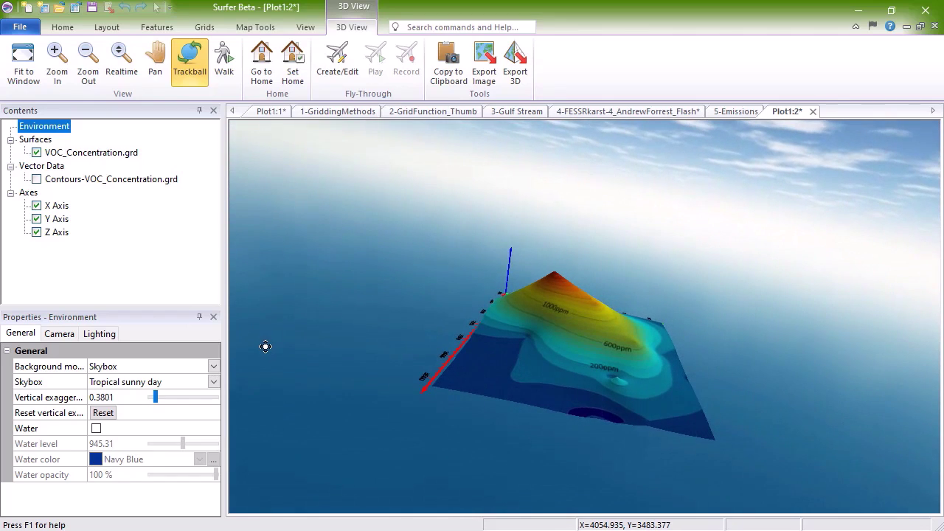